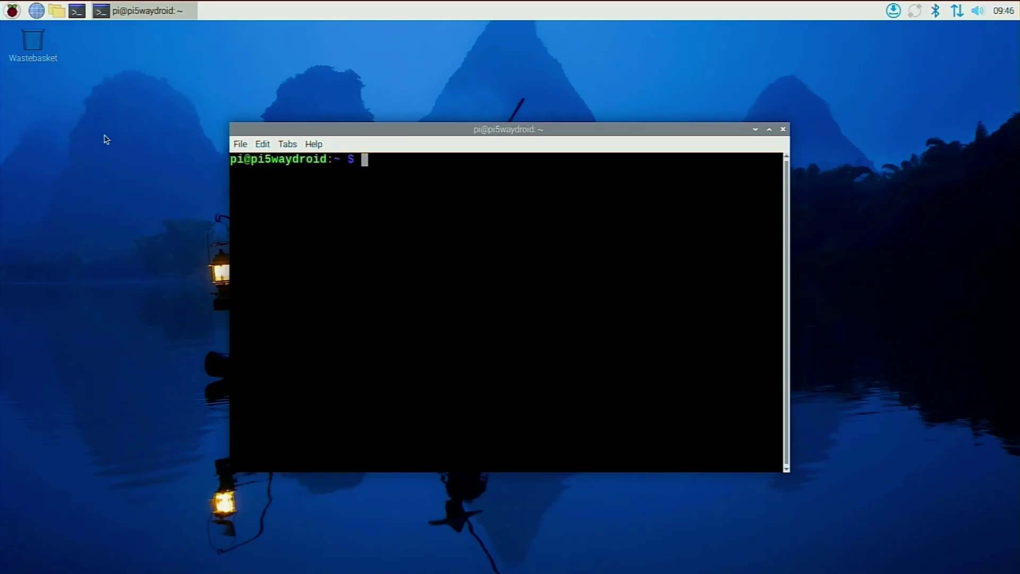
Step: Run 'sudo apt update && sudo apt upgrade -y' to update package lists and upgrade everything
{"action": "type", "text": "sudo apt update && sudo apt upgrade -y"}
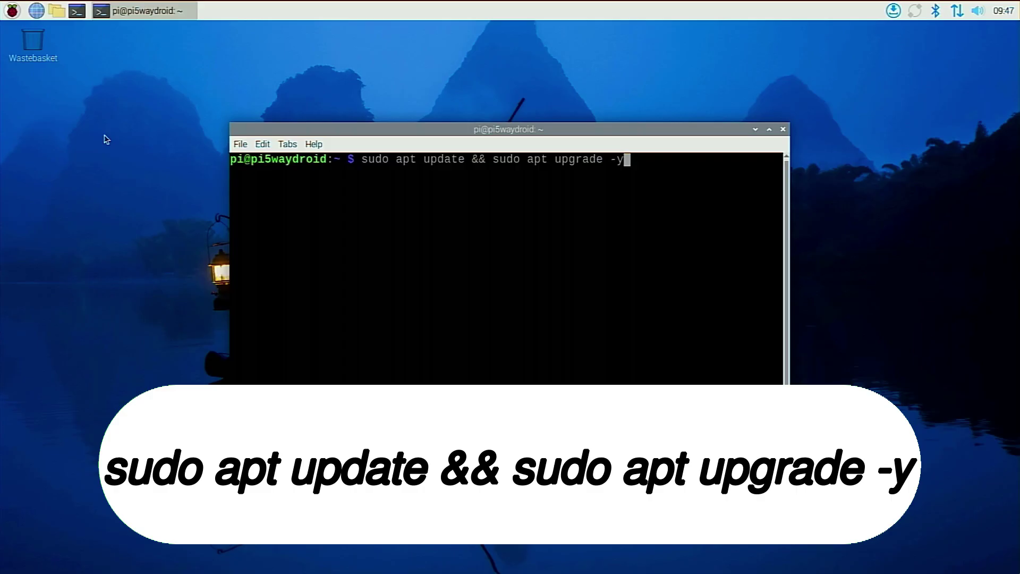
{"action": "key", "text": "Return"}
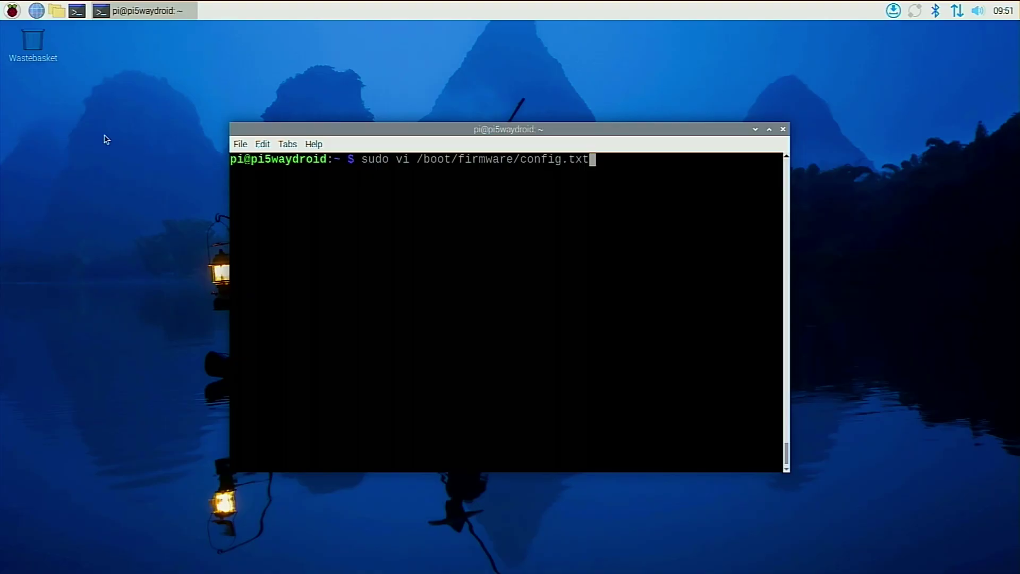
Step: Add kernel=kernel8.img at the end of /boot/firmware/config.txt under [all] and save
{"action": "key", "text": "Return"}
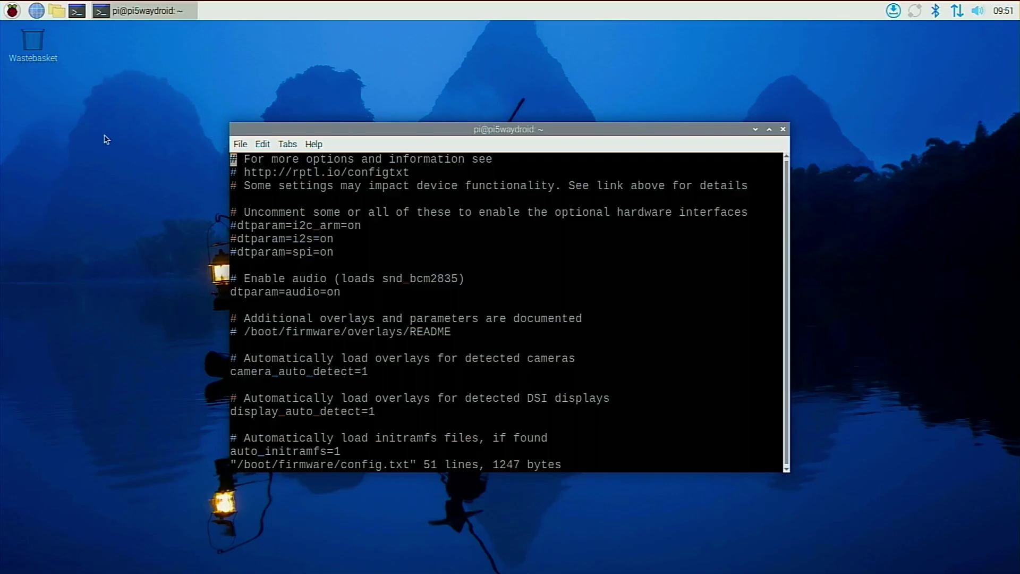
{"action": "key", "text": "ctrl+End"}
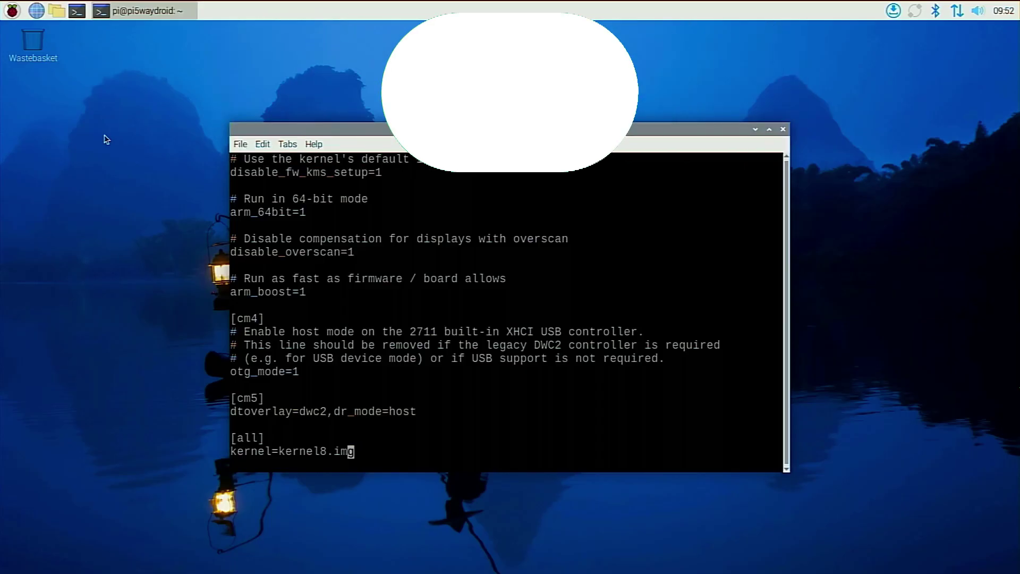
{"action": "type", "text": ":"}
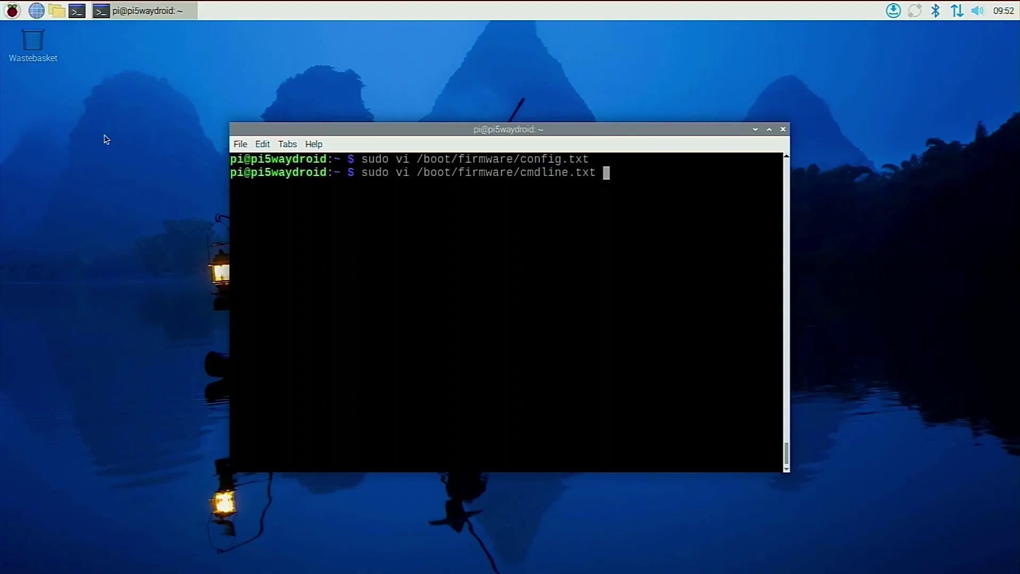
Step: Append psi=1 to the boot line in /boot/firmware/cmdline.txt and save with :wq
{"action": "key", "text": "Return"}
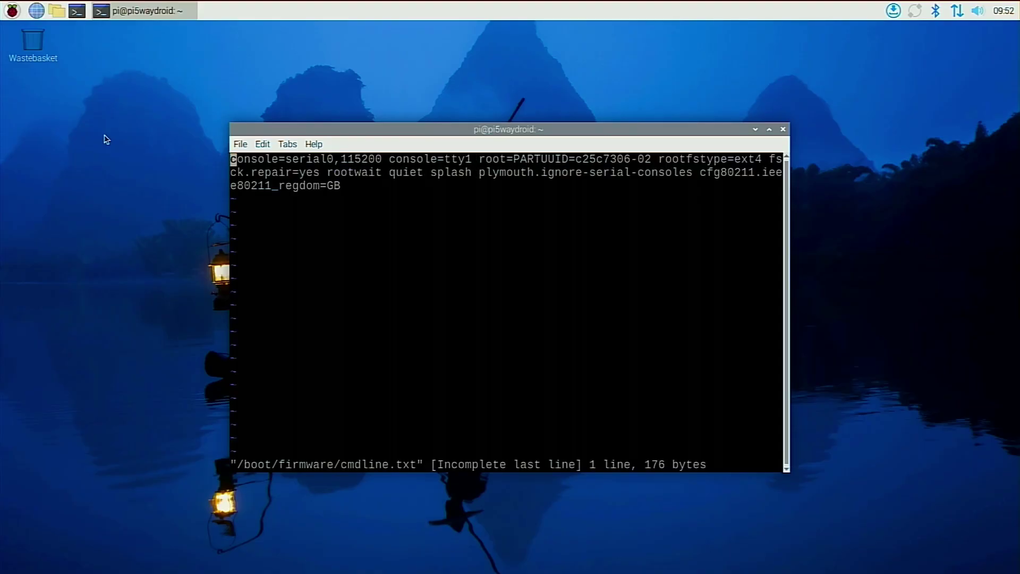
{"action": "key", "text": "shift+a"}
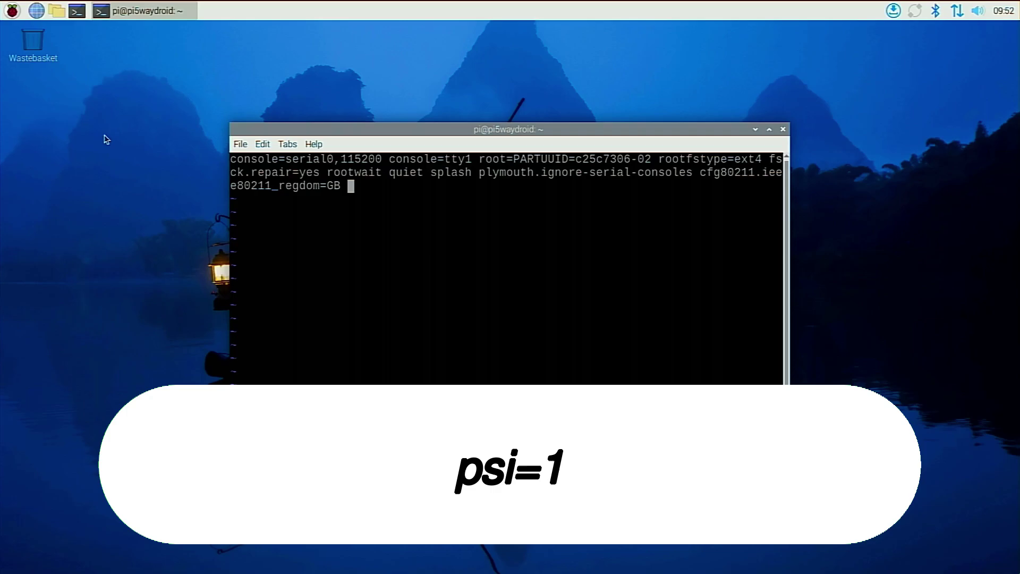
{"action": "type", "text": "psi=1"}
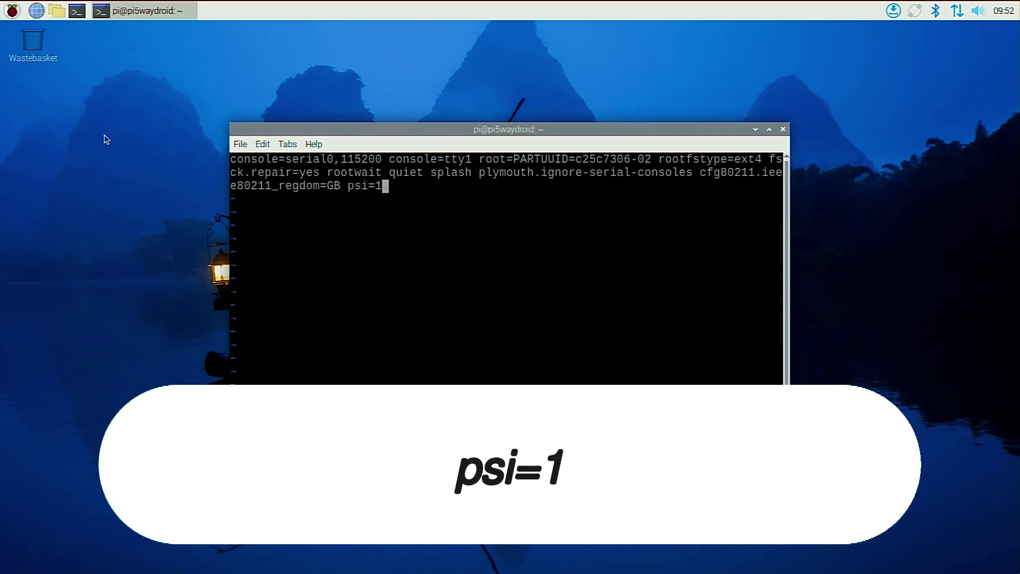
{"action": "key", "text": "Escape"}
{"action": "type", "text": ":wq"}
{"action": "key", "text": "Return"}
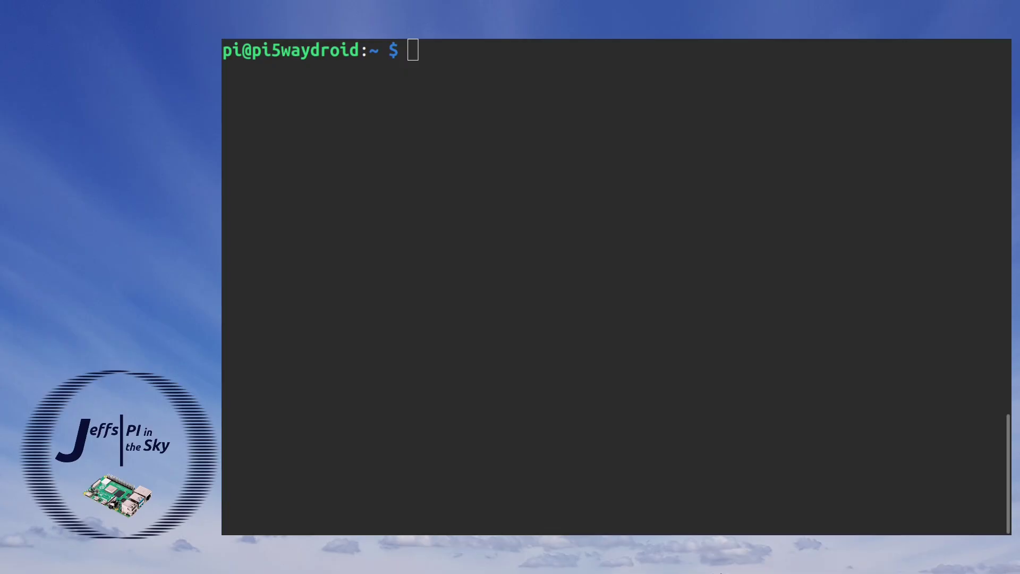
Step: Install curl and ca-certificates with 'sudo apt install curl ca-certificates -y'
{"action": "type", "text": "sudo apt install curl ca-certificates -y"}
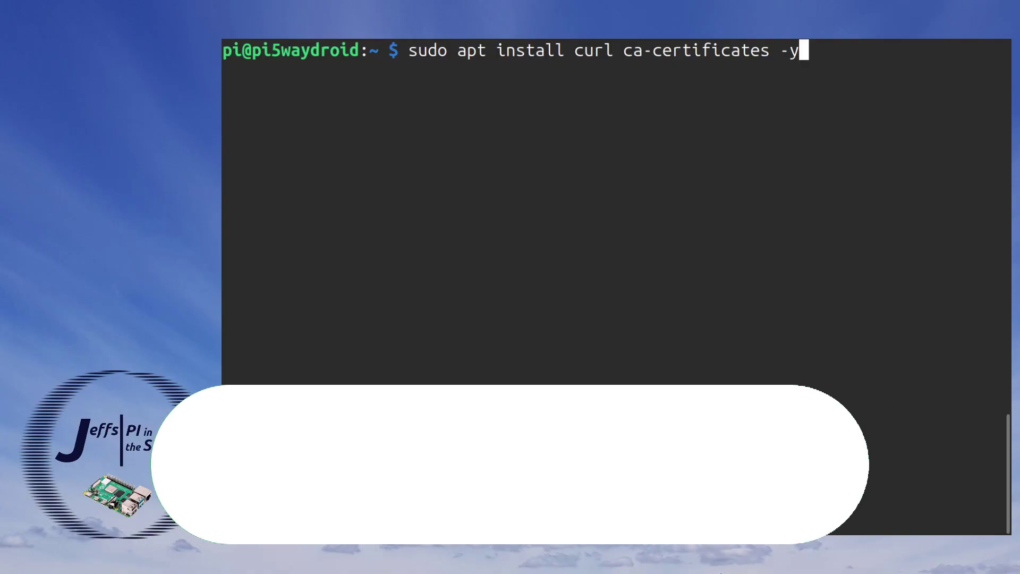
{"action": "key", "text": "Return"}
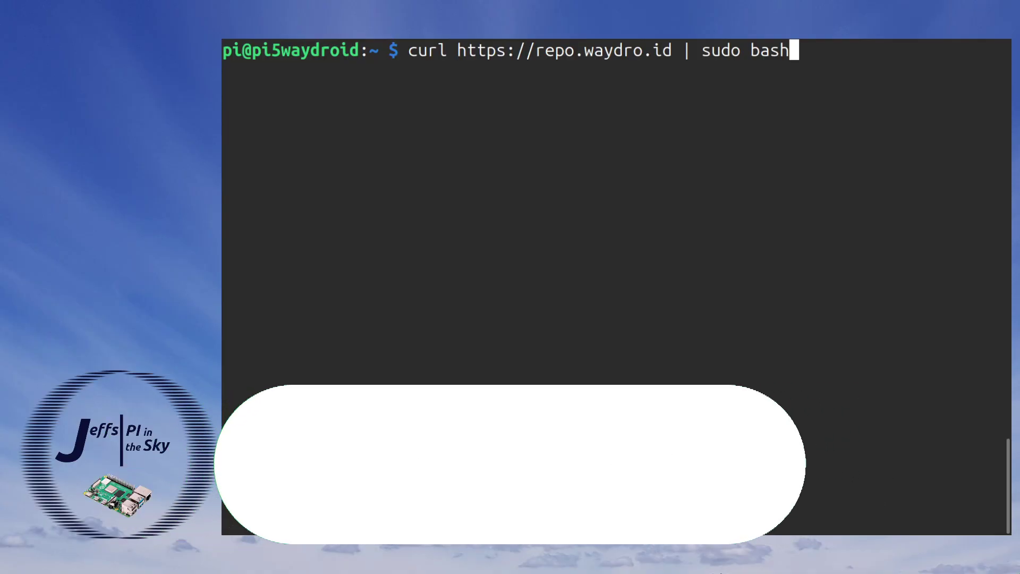
Step: Run the repo.waydro.id setup script, then apt update and install the waydroid package
{"action": "key", "text": "Return"}
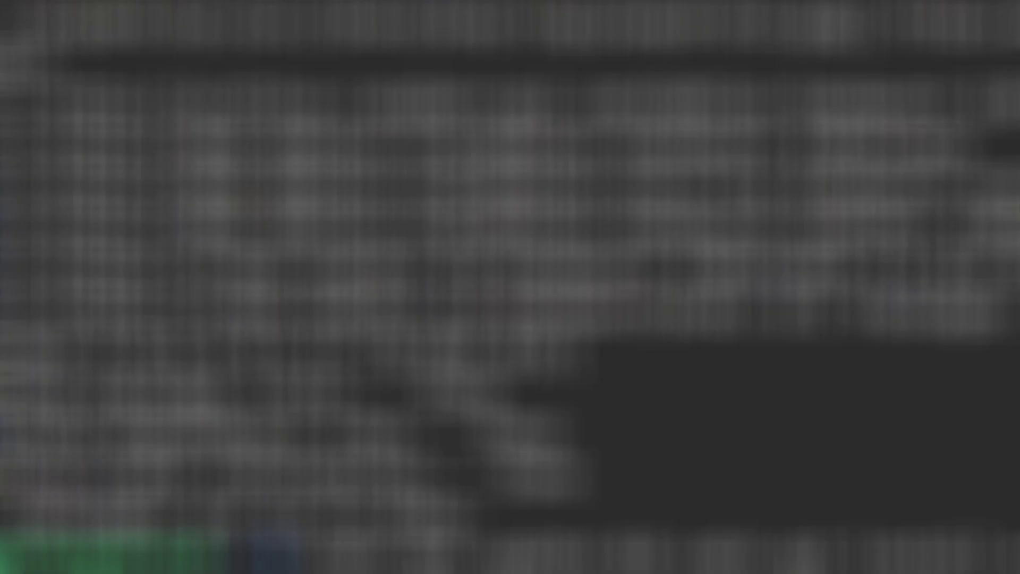
{"action": "type", "text": "sudo apt update && sudo apt install waydroid -y"}
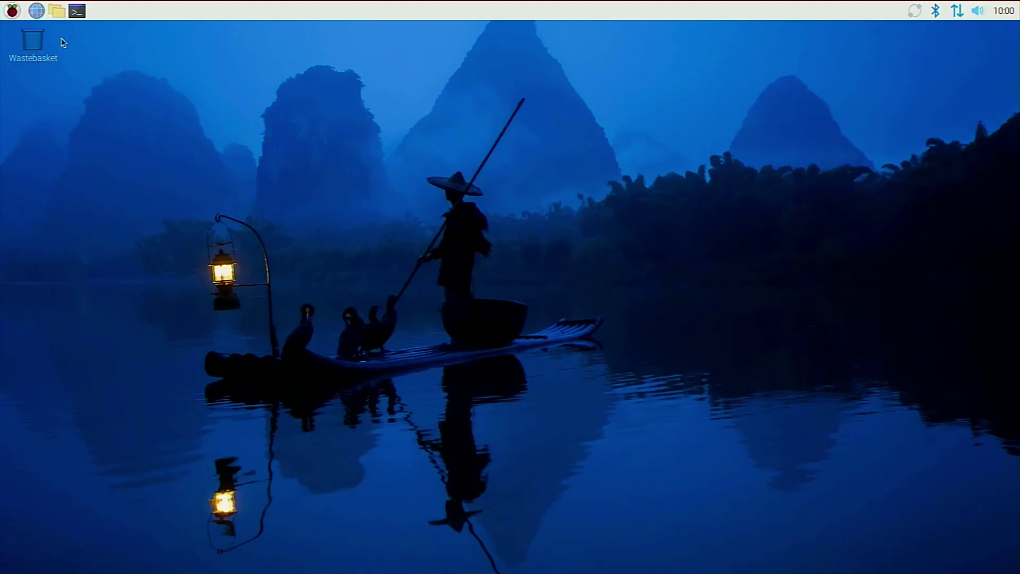
Step: Launch Waydroid from the Raspberry menu's Accessories submenu
{"action": "left_click", "coordinate": [12, 11]}
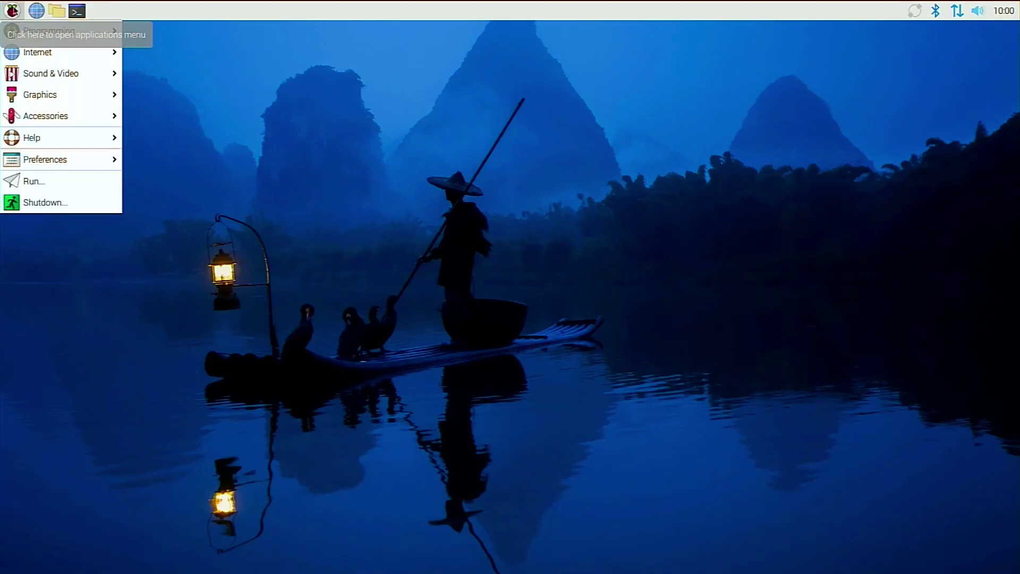
{"action": "mouse_move", "coordinate": [63, 125]}
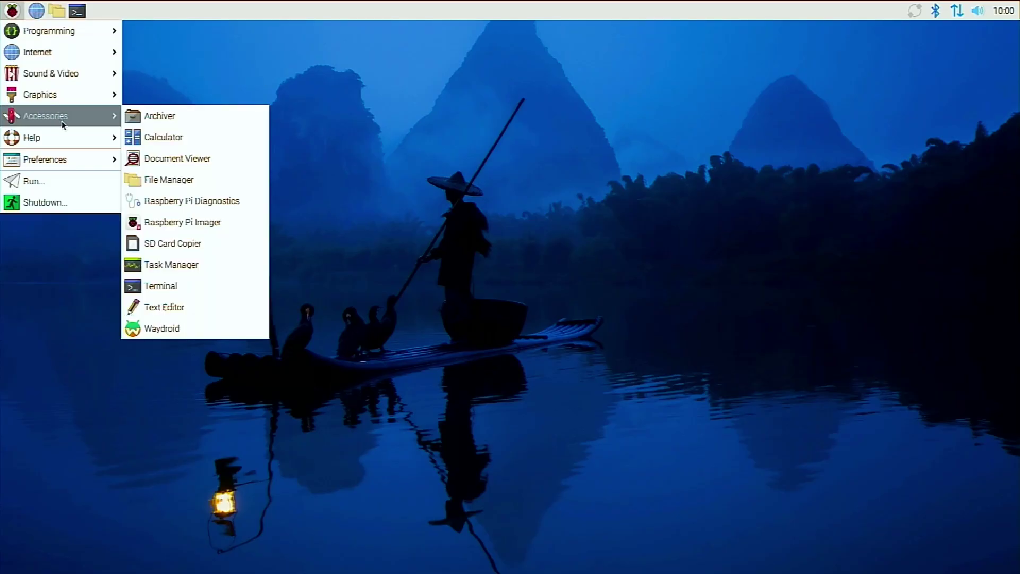
{"action": "left_click", "coordinate": [162, 328]}
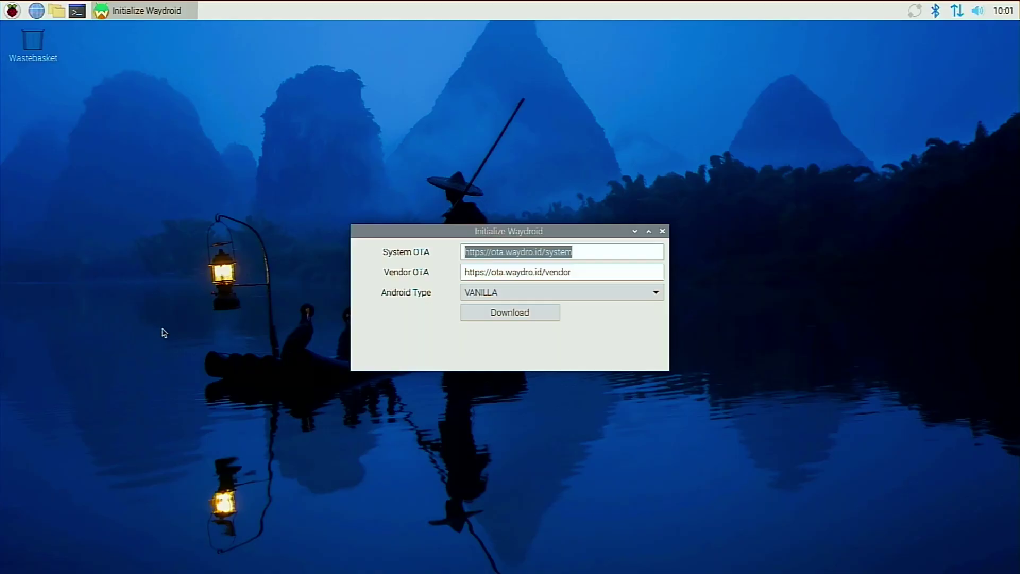
Step: Choose GAPPS as the Android type in the Initialize Waydroid dialog
{"action": "left_click", "coordinate": [543, 293]}
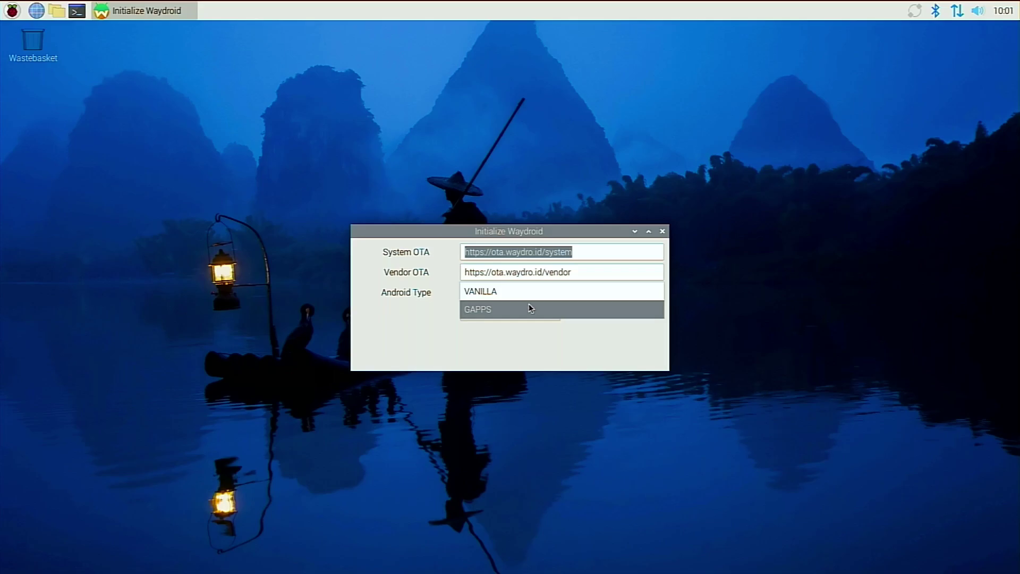
{"action": "left_click", "coordinate": [528, 304]}
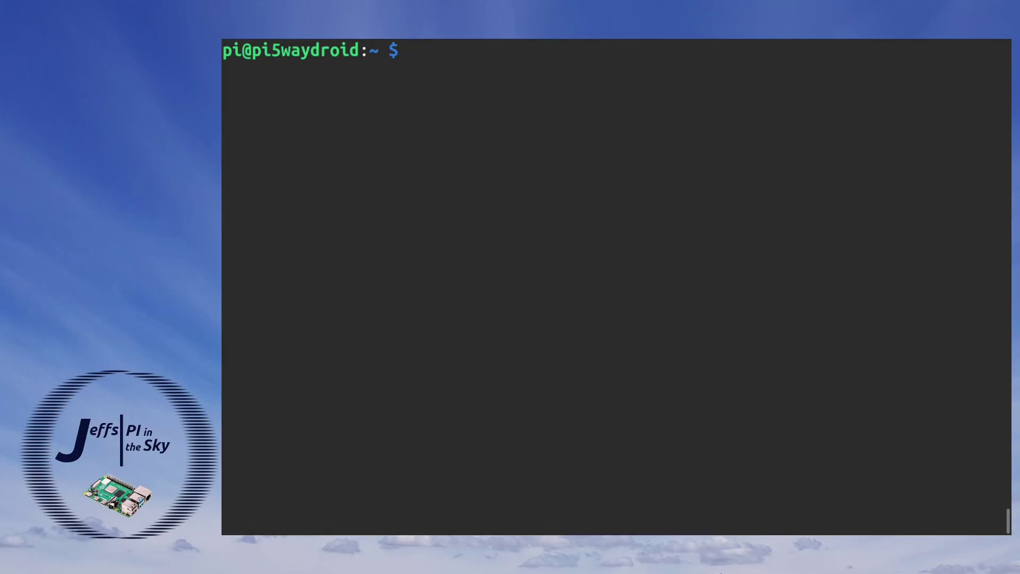
Step: Enter 'sudo waydroid shell' and paste the sqlite3 gservices.db query for android_id
{"action": "type", "text": "sudo waydroid shell"}
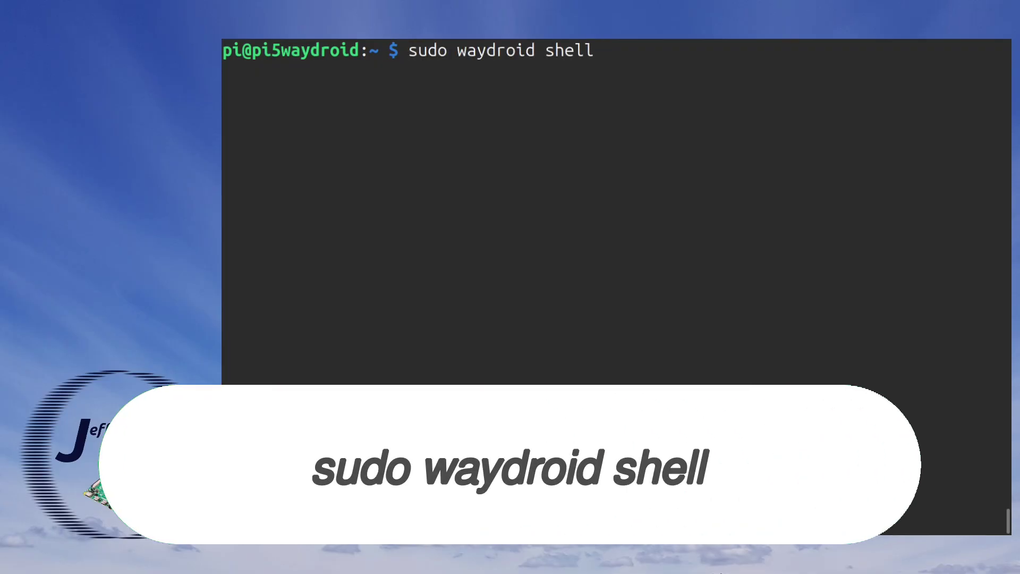
{"action": "key", "text": "Return"}
{"action": "type", "text": "atabases/gservices.db \"select * from main where name='android_id';\""}
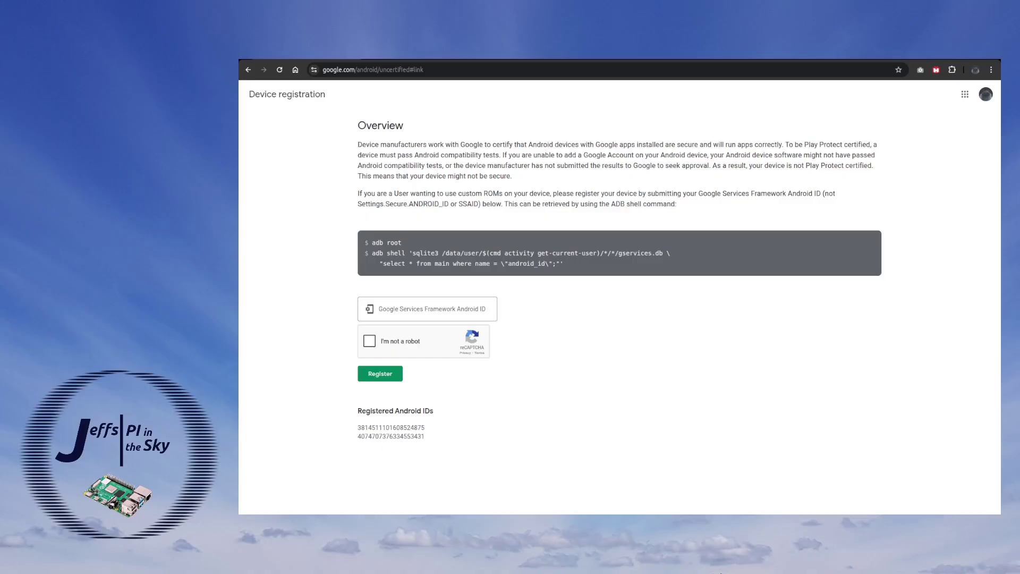
Step: Paste the Android ID into Google's registration form, tick reCAPTCHA and register it
{"action": "left_click", "coordinate": [384, 309]}
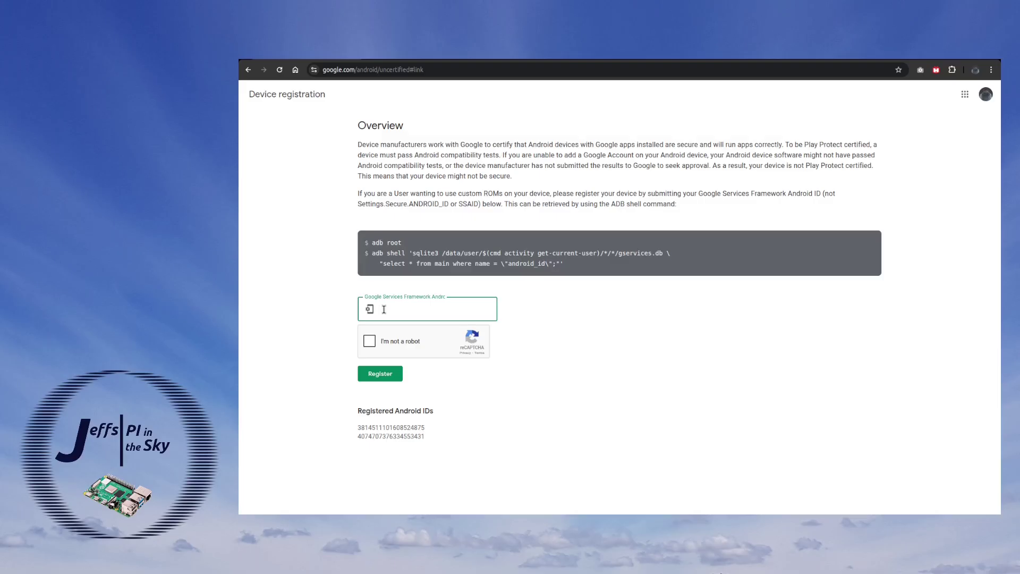
{"action": "key", "text": "ctrl+v"}
{"action": "left_click", "coordinate": [370, 342]}
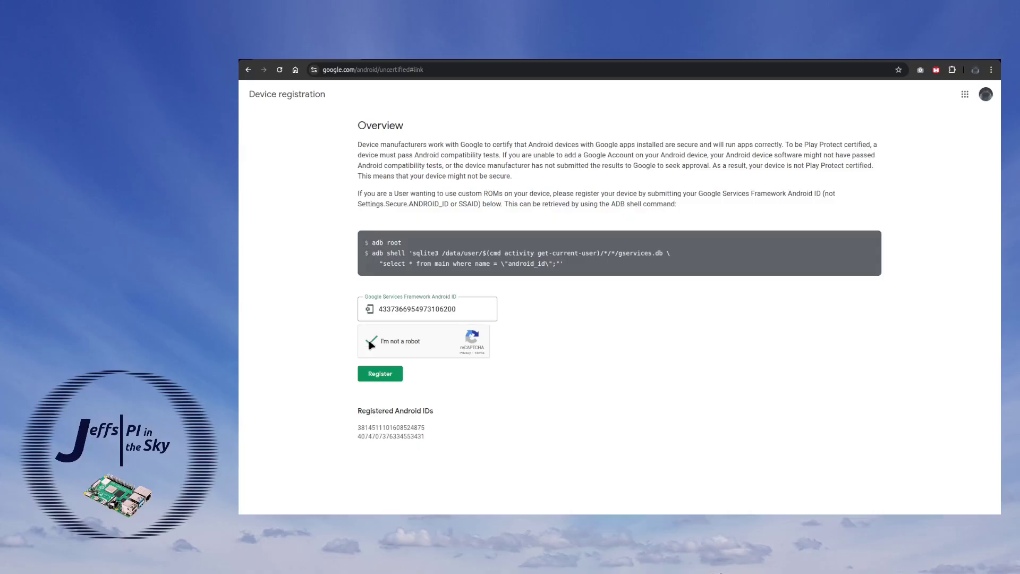
{"action": "left_click", "coordinate": [379, 374]}
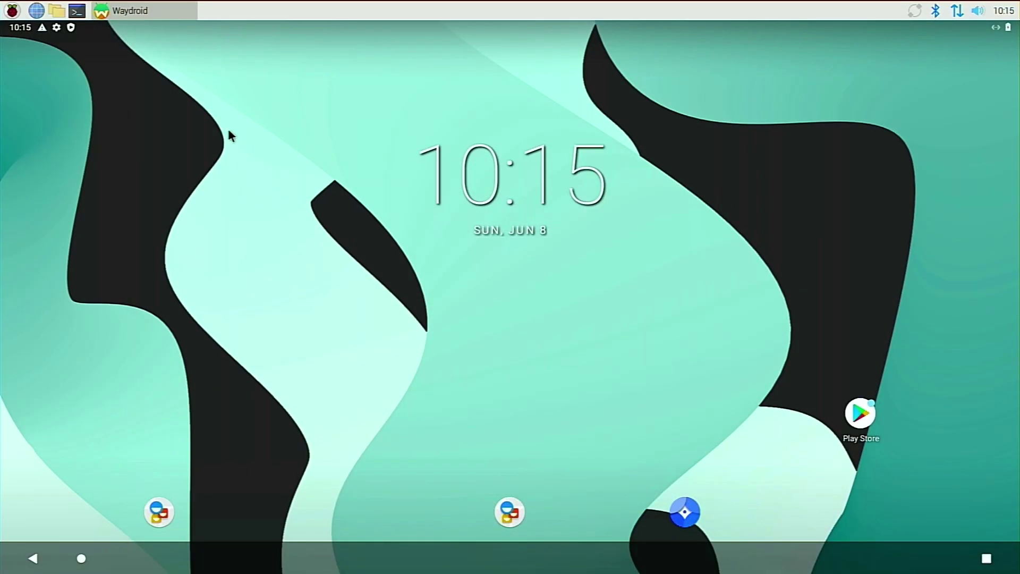
Step: Close the Waydroid window from its taskbar menu and open a Terminal from Accessories
{"action": "right_click", "coordinate": [147, 12]}
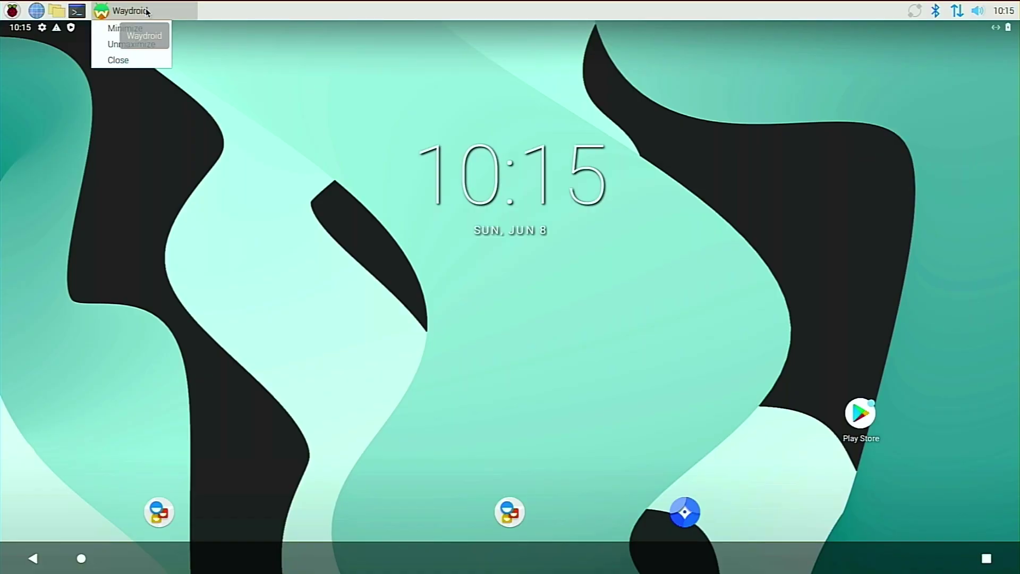
{"action": "left_click", "coordinate": [141, 59]}
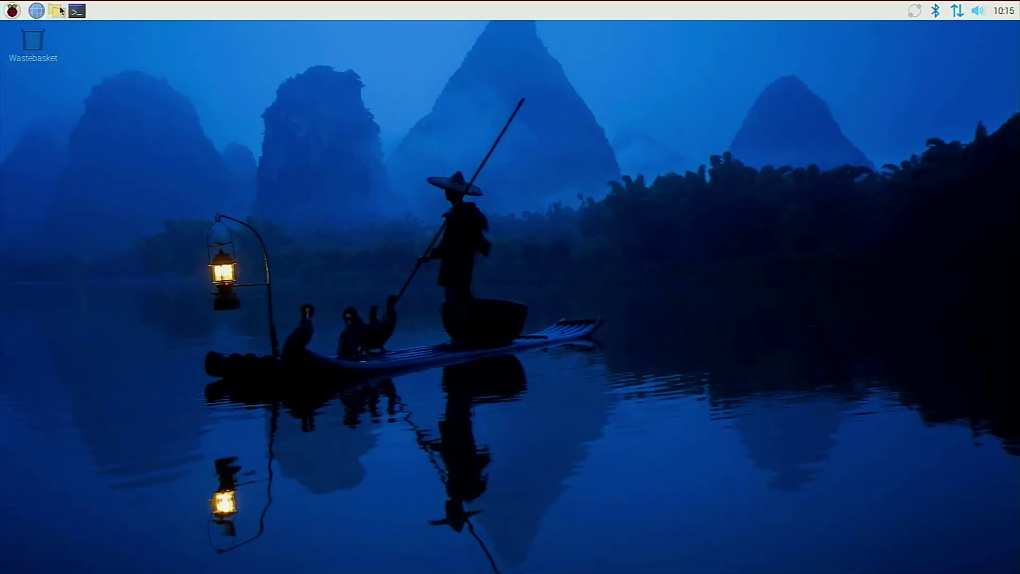
{"action": "left_click", "coordinate": [12, 10]}
{"action": "mouse_move", "coordinate": [56, 116]}
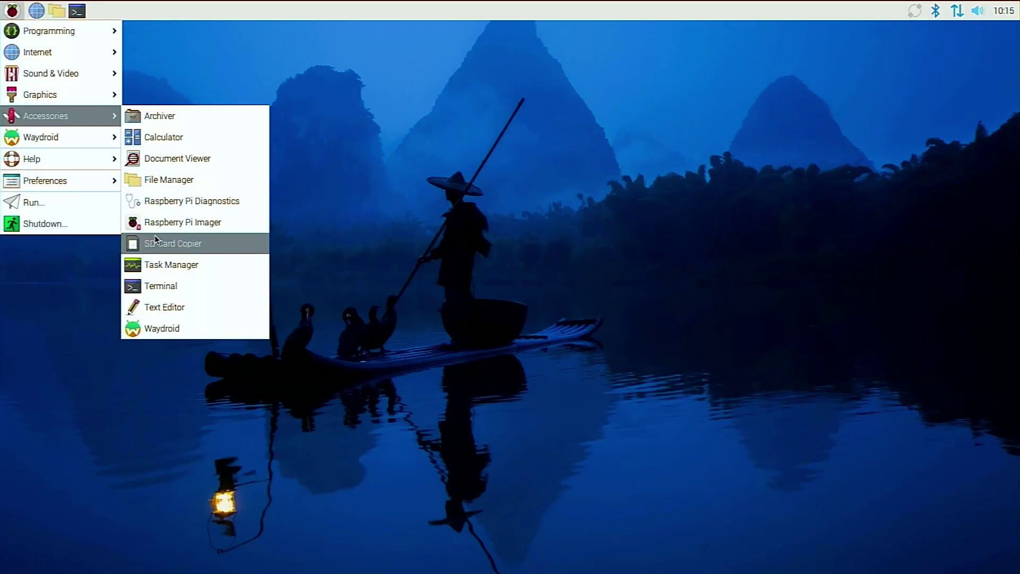
{"action": "left_click", "coordinate": [161, 285]}
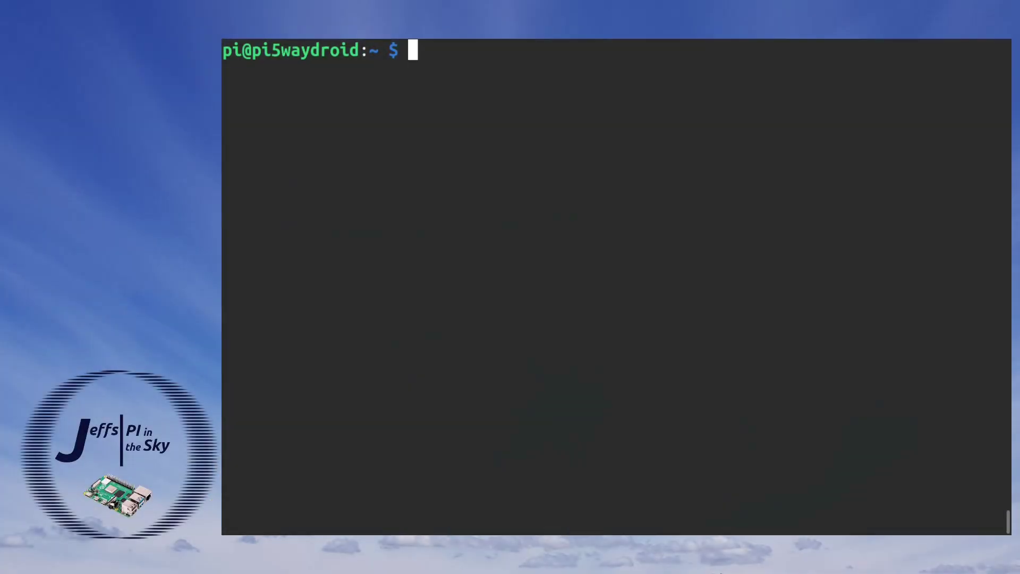
Step: Stop the running Waydroid session with 'waydroid session stop'
{"action": "type", "text": "waydroid session stop"}
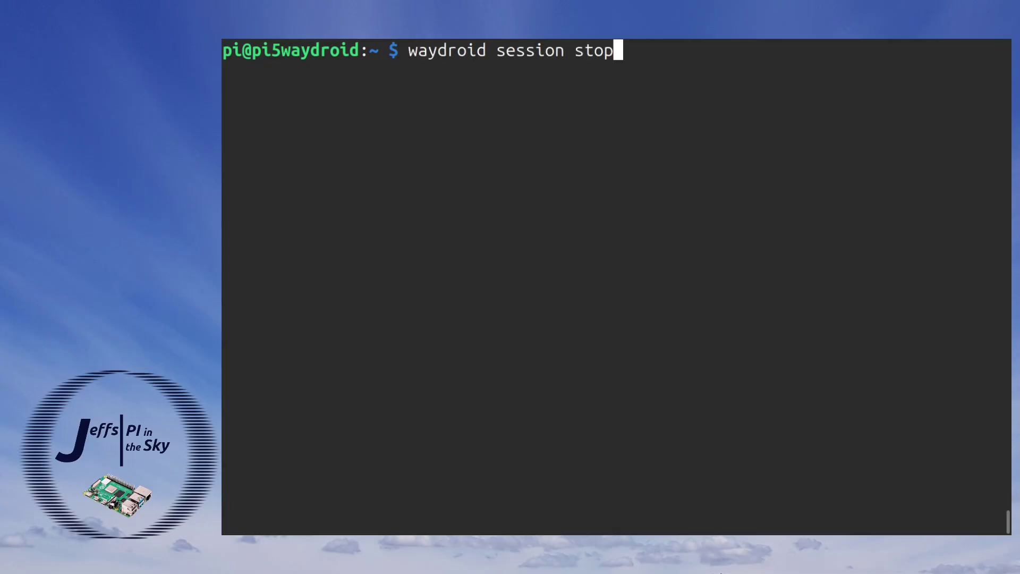
{"action": "key", "text": "Return"}
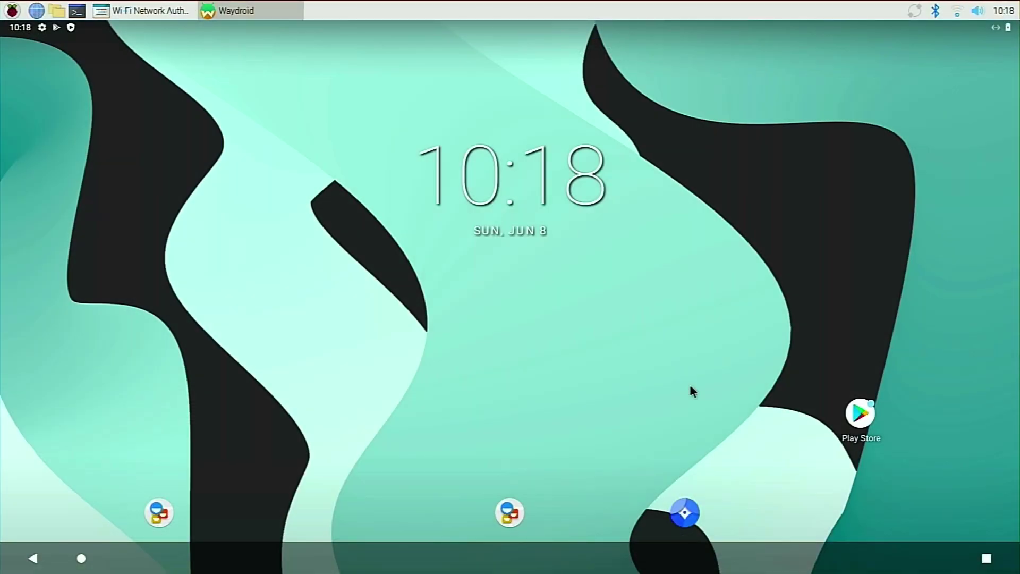
Step: Open the Play Store in the restarted Waydroid to update the Google apps
{"action": "left_click", "coordinate": [853, 414]}
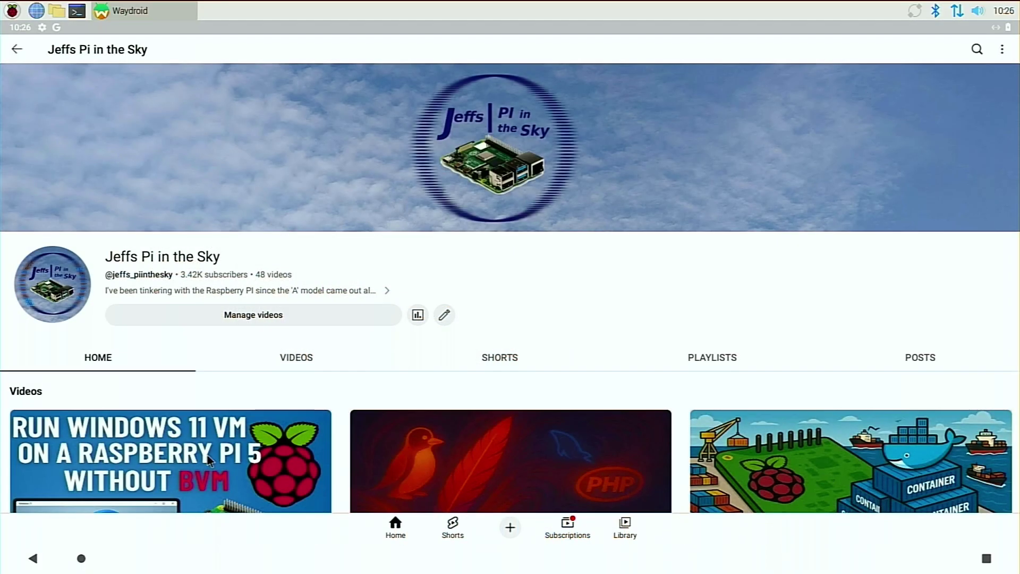
Step: Play the 'Run Windows 11 VM on a Raspberry Pi 5' video from the channel page
{"action": "left_click", "coordinate": [208, 455]}
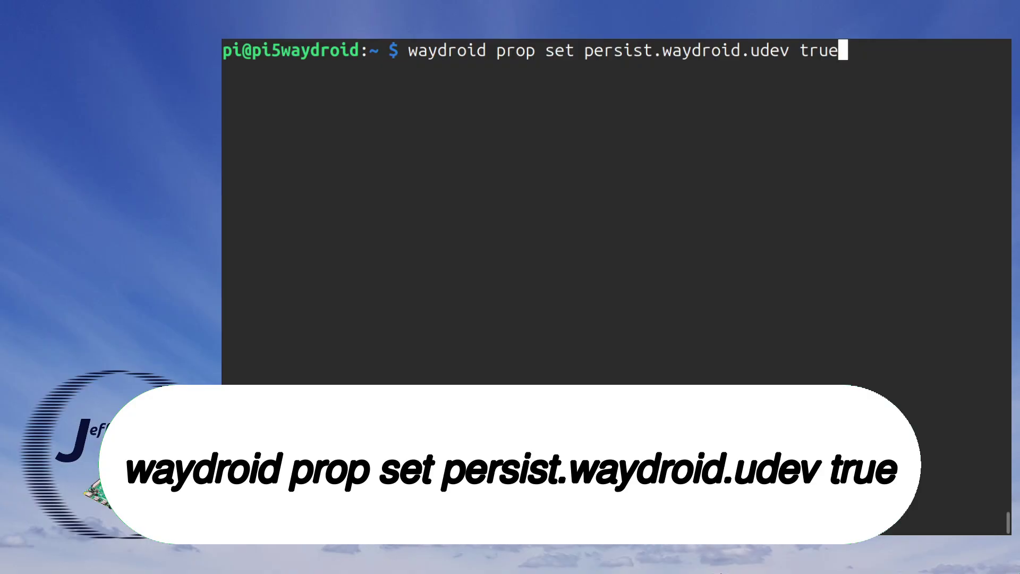
Step: Run the udev property command, then paste and run 'waydroid prop set persist.waydroid.uevent true'
{"action": "key", "text": "Return"}
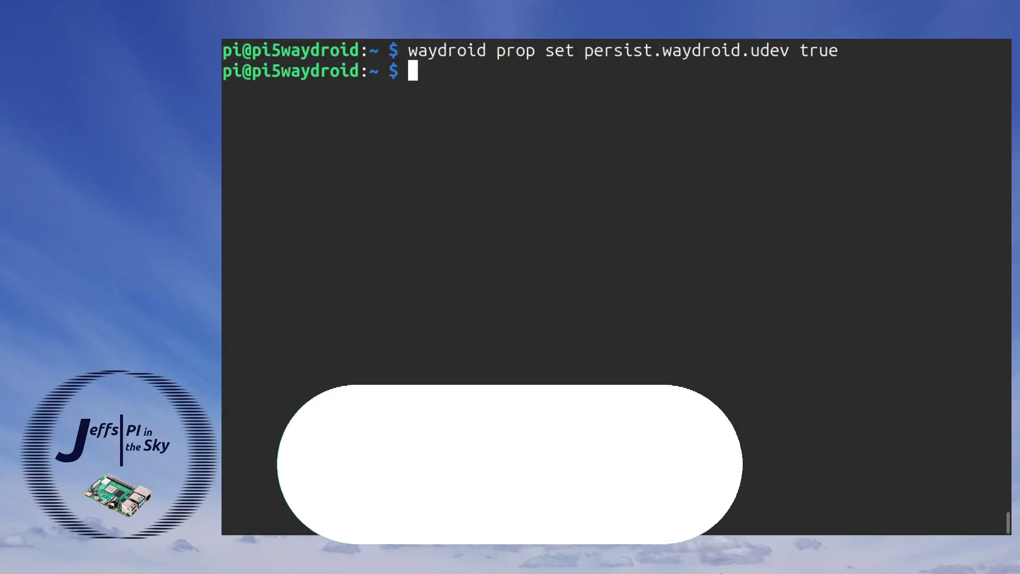
{"action": "type", "text": "waydroid prop set persist.waydroid.uevent true"}
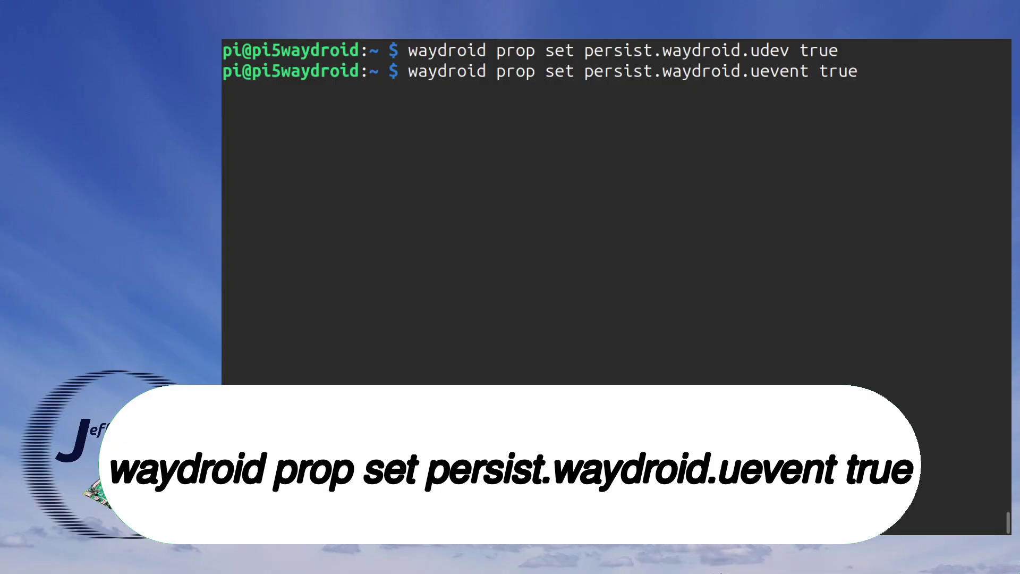
{"action": "key", "text": "Return"}
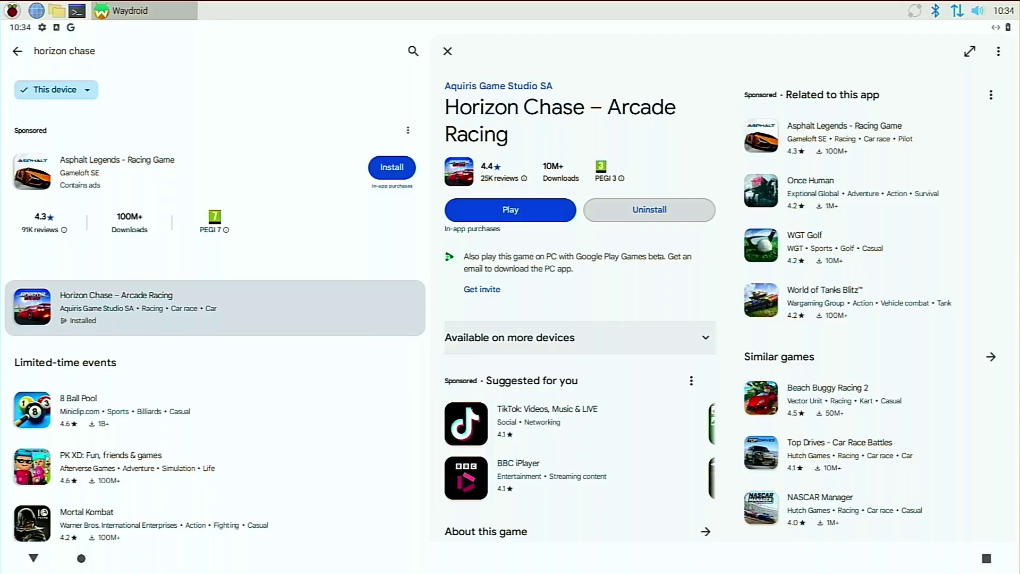
Step: Launch Horizon Chase from its store page and dismiss the 'Viewing full screen' notice
{"action": "left_click", "coordinate": [509, 210]}
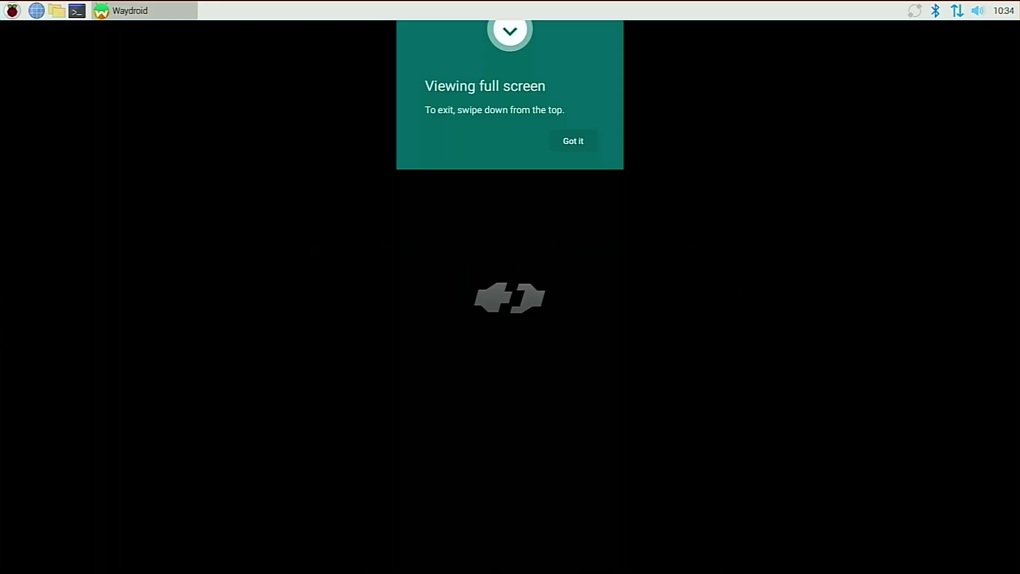
{"action": "left_click", "coordinate": [575, 149]}
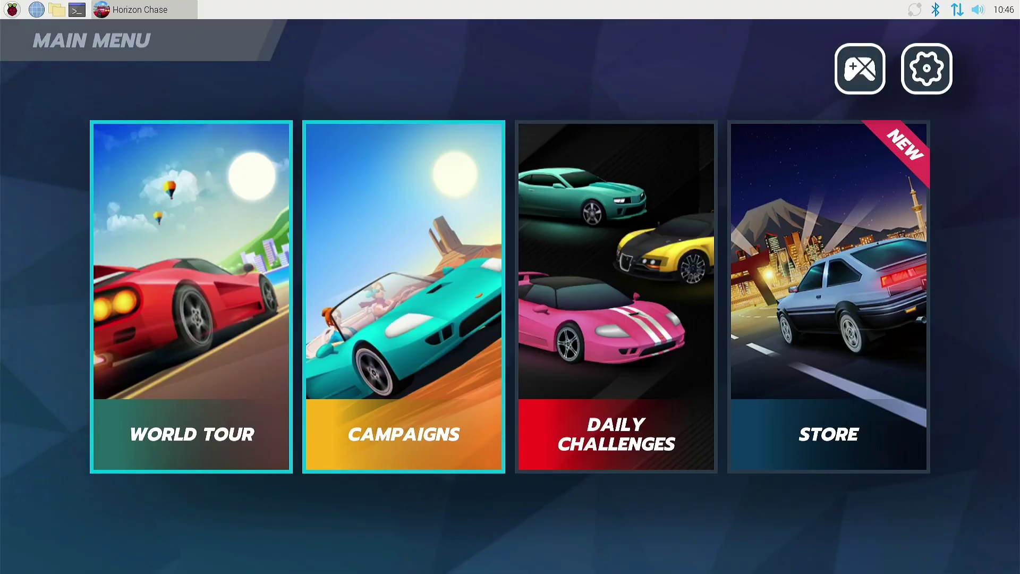
Step: Set Horizon Chase controls to Gamepad, then return to the main menu and start World Tour
{"action": "key", "text": "Up"}
{"action": "key", "text": "Return"}
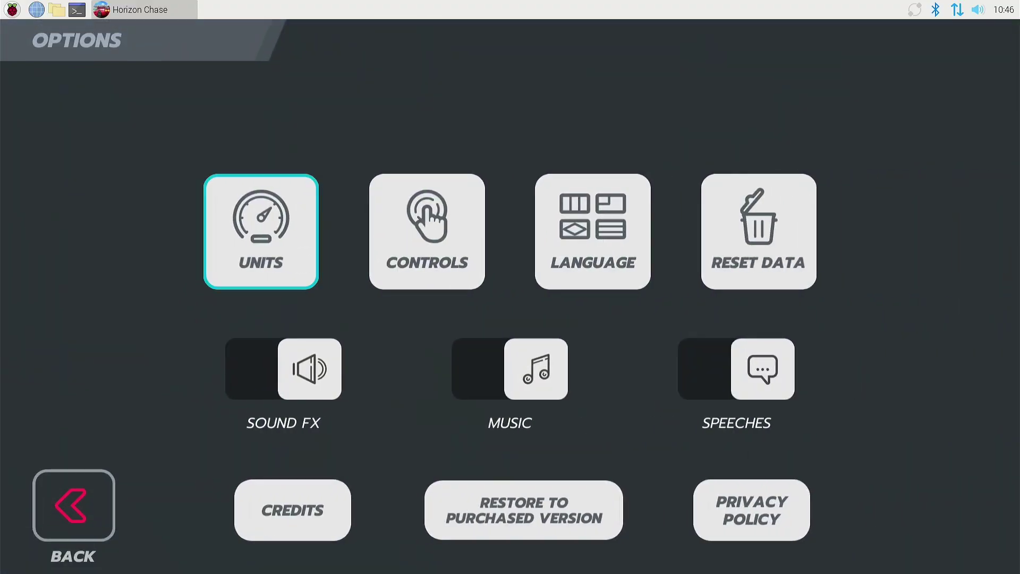
{"action": "key", "text": "Right"}
{"action": "key", "text": "Return"}
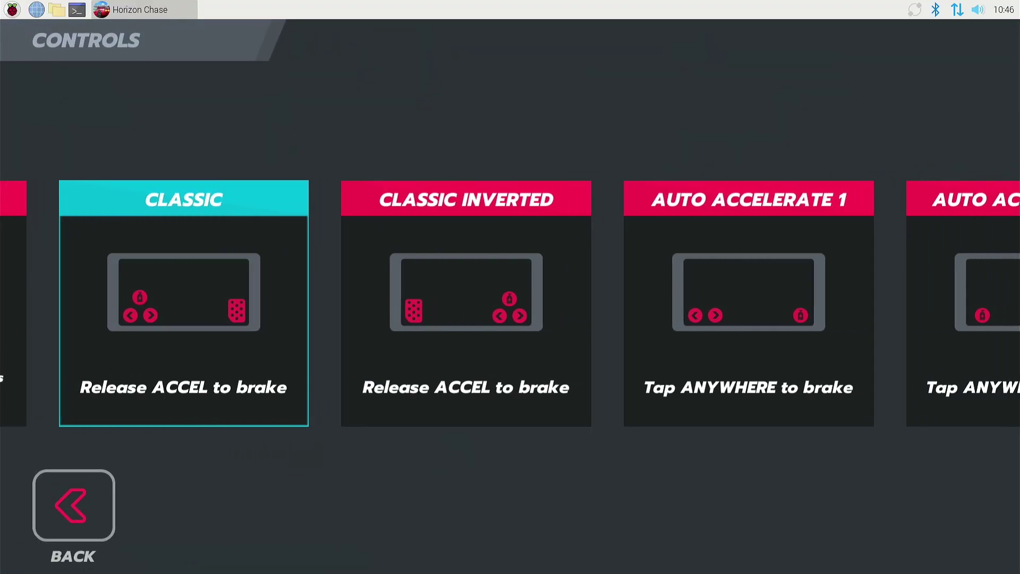
{"action": "key", "text": "Left"}
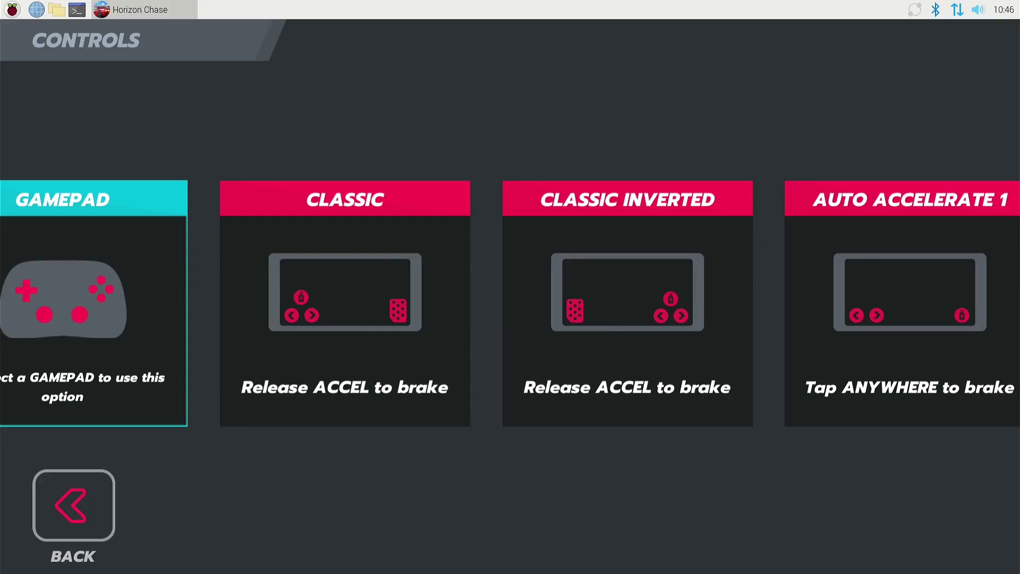
{"action": "key", "text": "Escape"}
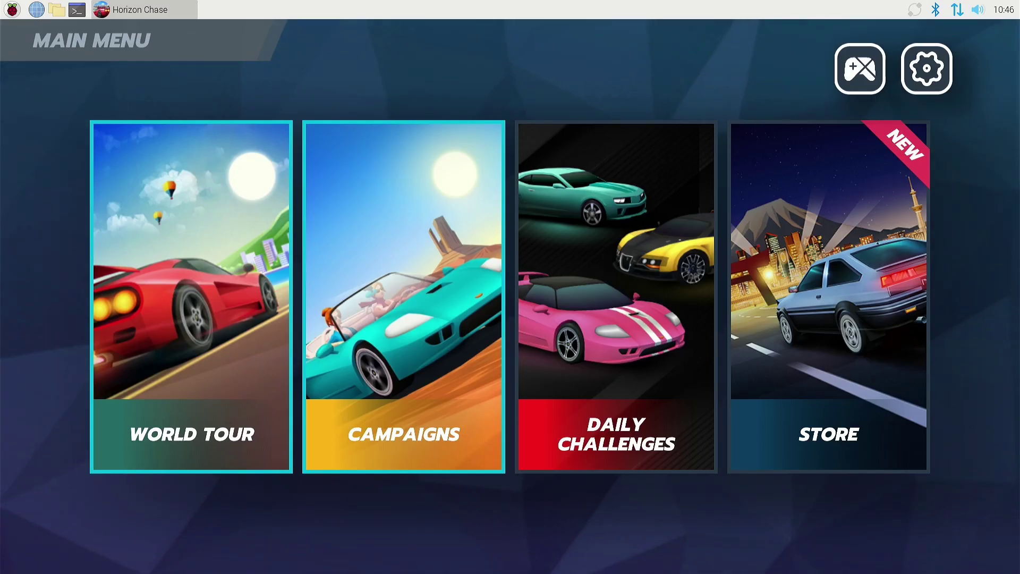
{"action": "key", "text": "Return"}
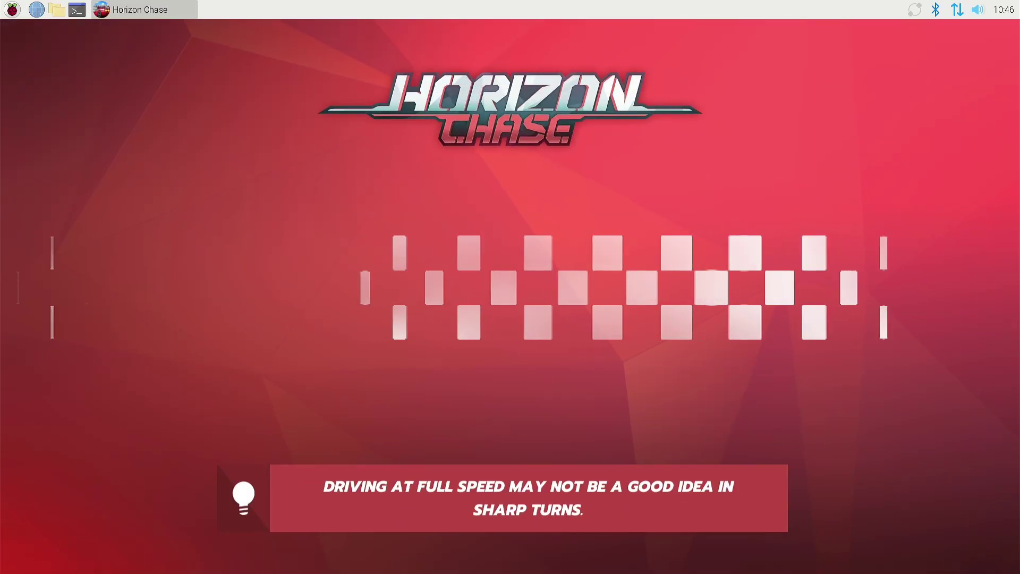
Step: Pick the California Grassy Hills track and start the race with the Cruiser
{"action": "key", "text": "Return"}
{"action": "key", "text": "Return"}
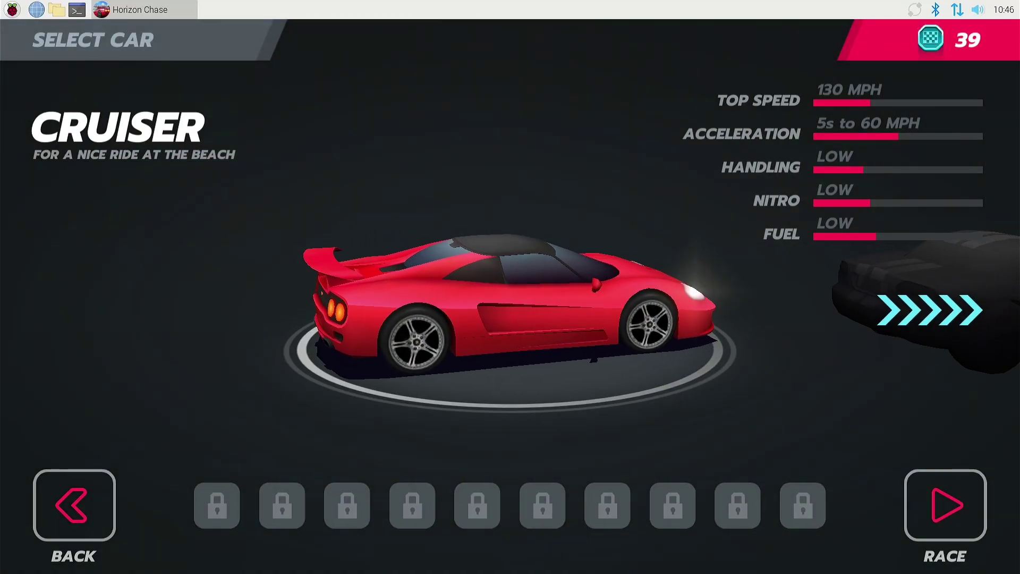
{"action": "key", "text": "Return"}
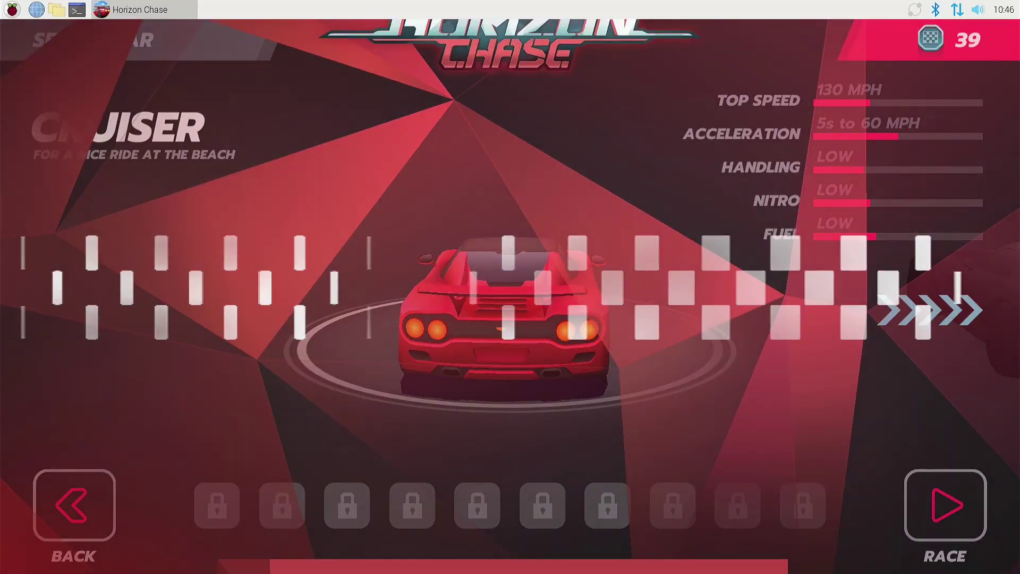